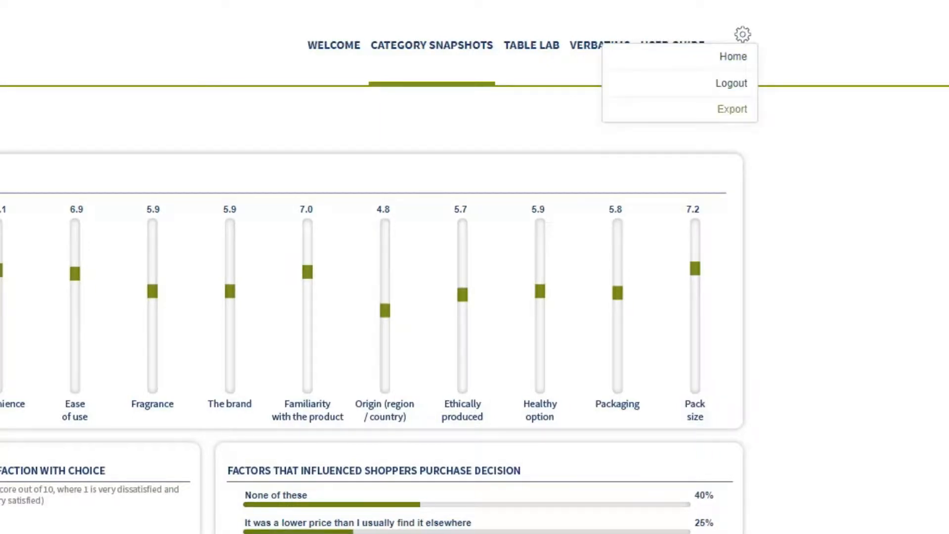
Step: Export the Bakery category snapshot, and update the category selection to Average across all categories
click(732, 108)
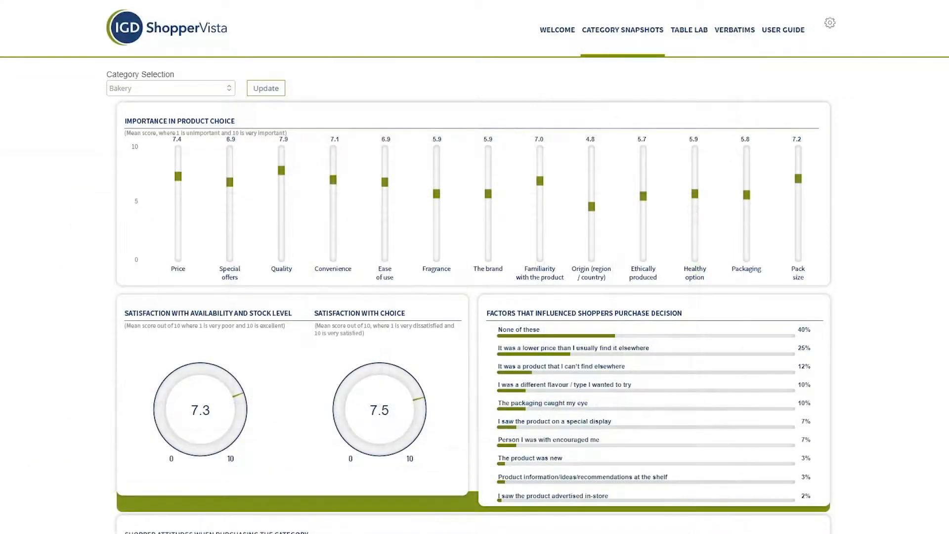
click(171, 89)
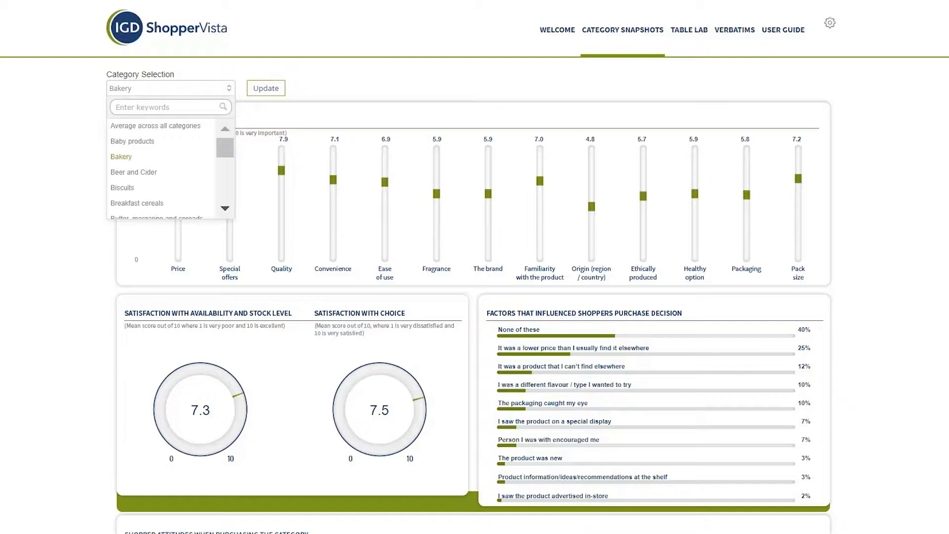
click(159, 125)
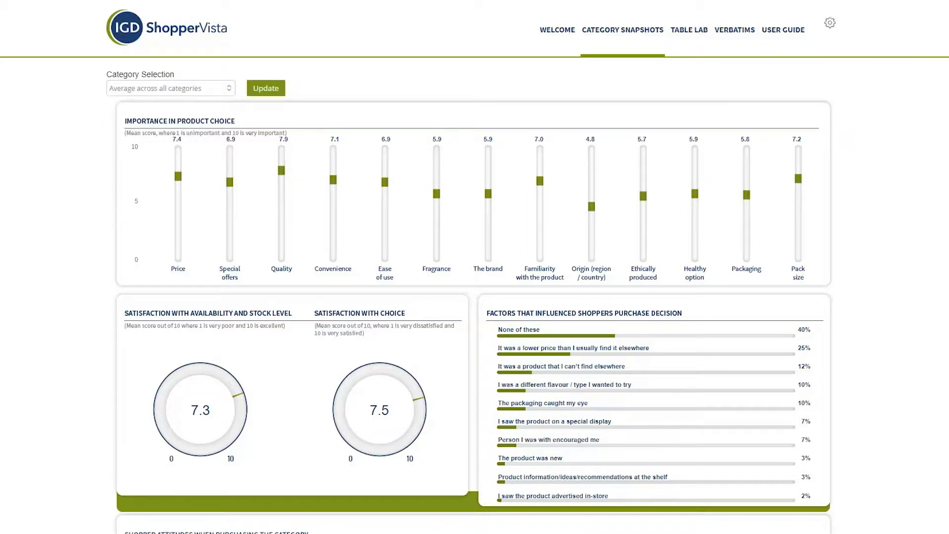
click(266, 89)
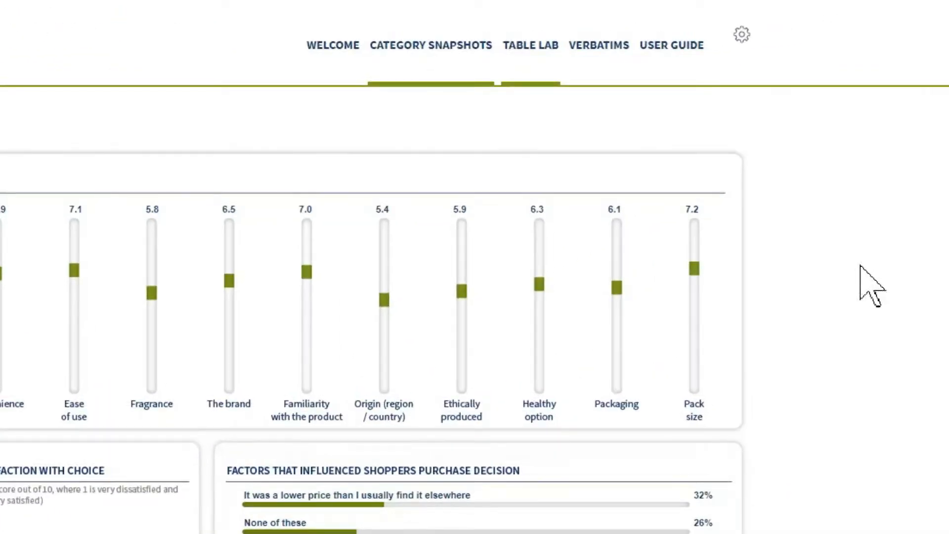
Step: Open the Table Lab and add Category Selection as a split
click(525, 63)
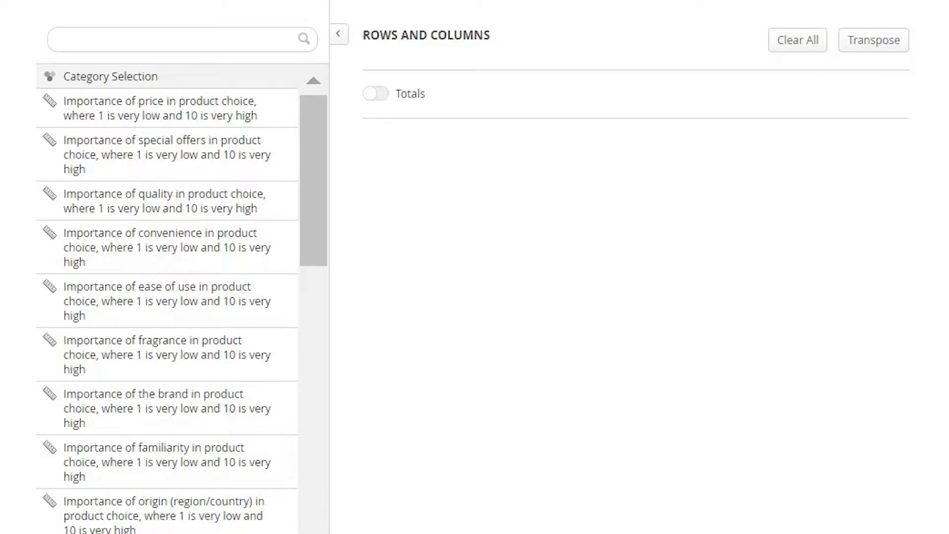
click(111, 77)
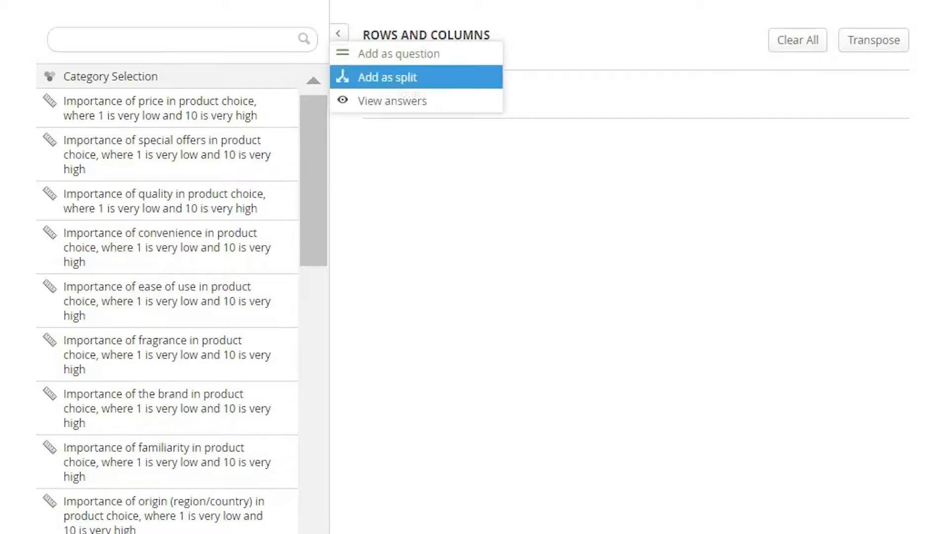
click(387, 77)
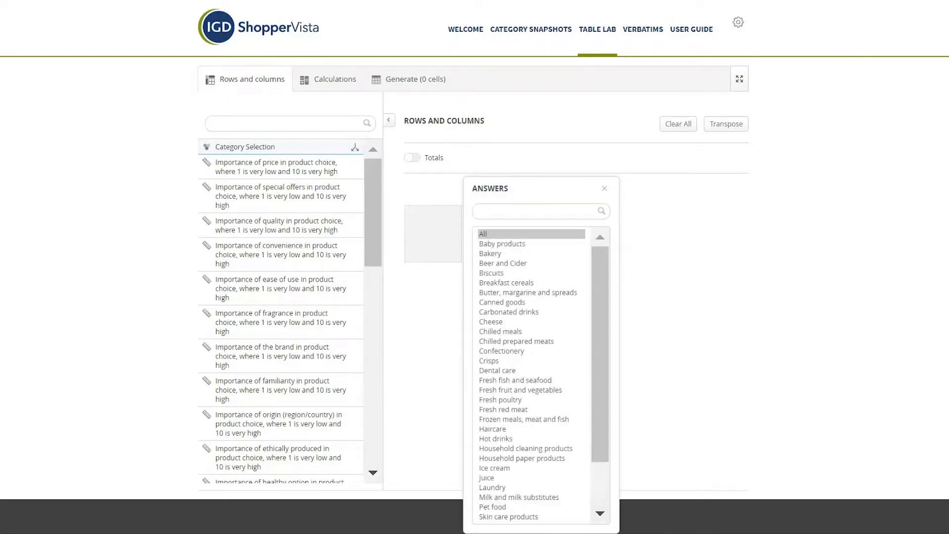
Step: Choose Carbonated drinks, Dental care and Ice cream as the split's answers, and turn on table totals
ctrl+click(509, 312)
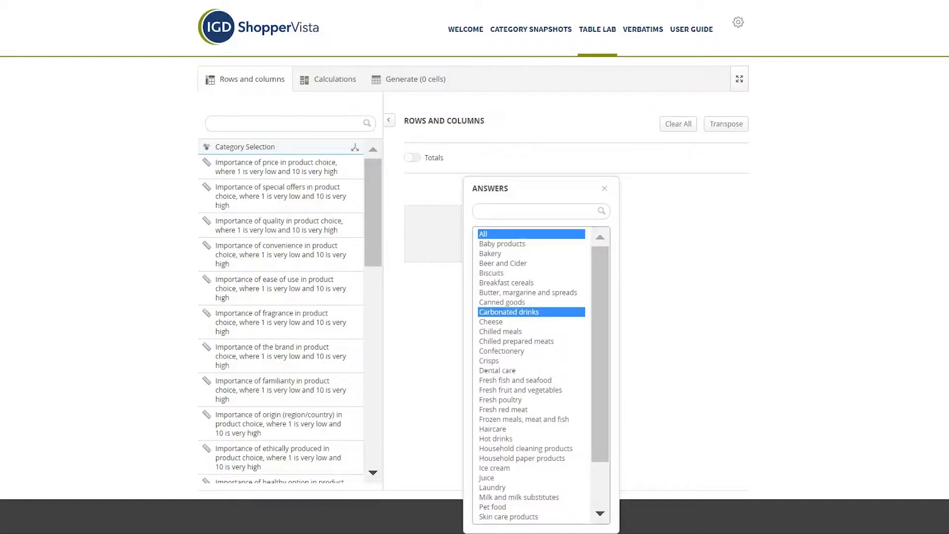
ctrl+click(497, 370)
ctrl+click(494, 468)
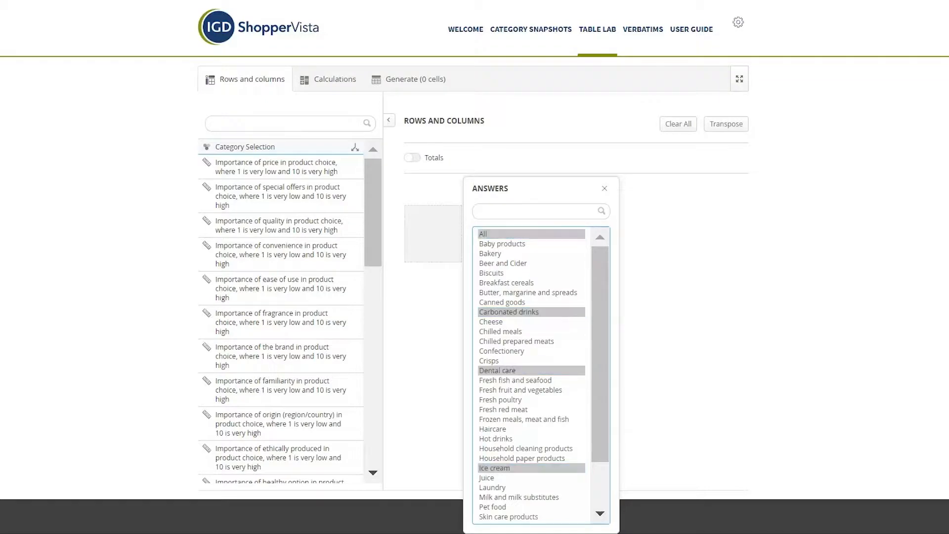
click(604, 188)
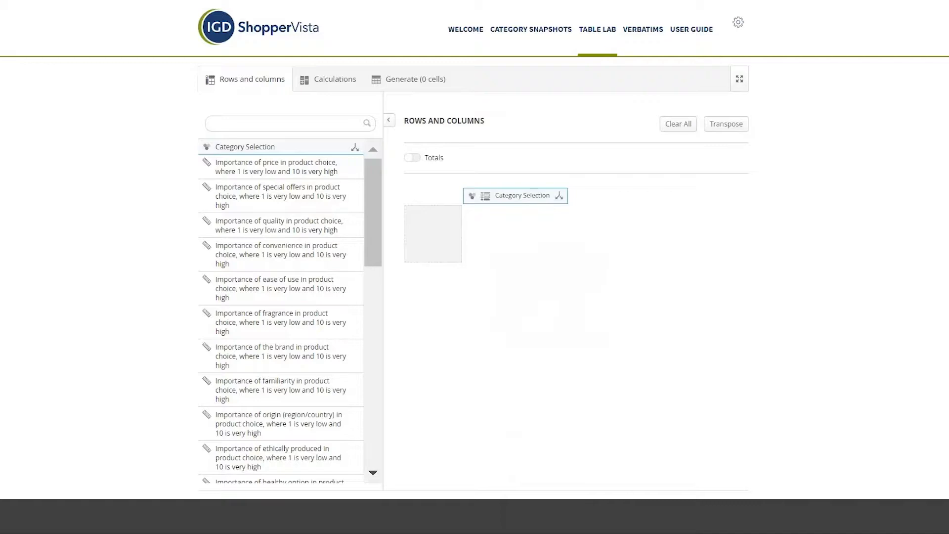
click(411, 158)
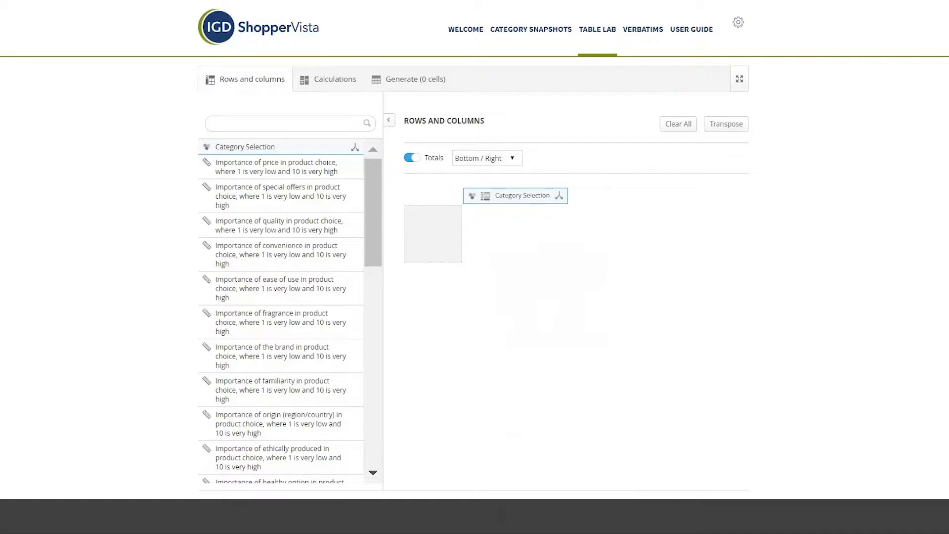
Step: Add the importance of quality and the importance of the brand in product choice as questions in the table
drag(373, 212, 372, 219)
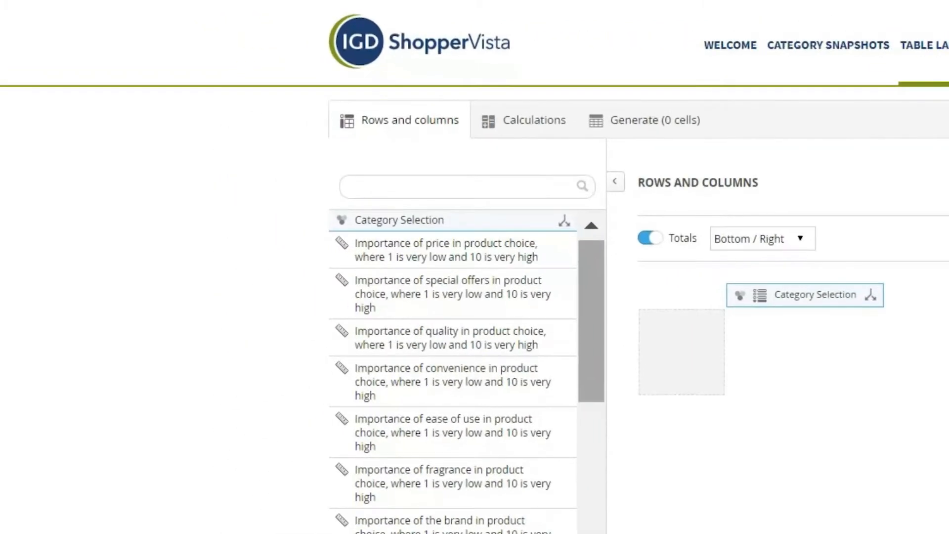
scroll(466, 370, down, 4)
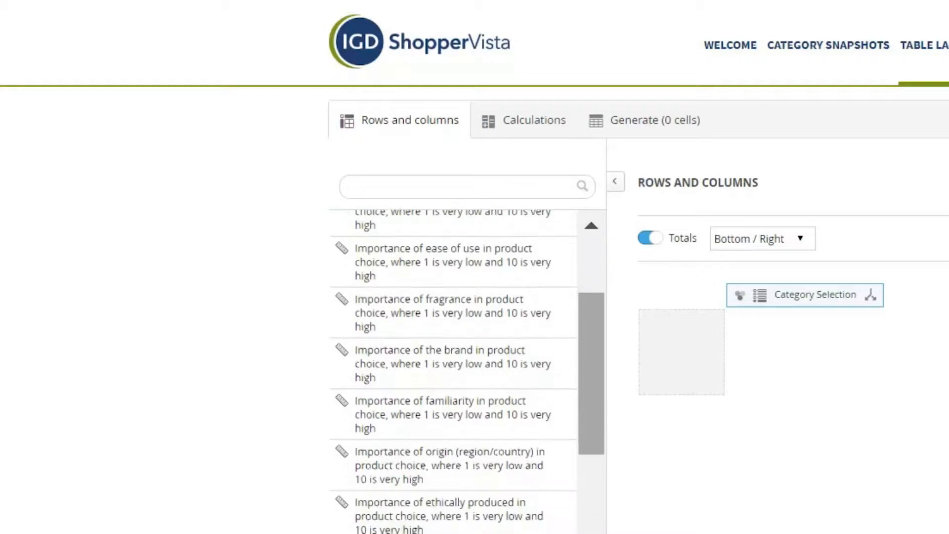
scroll(467, 371, down, 4)
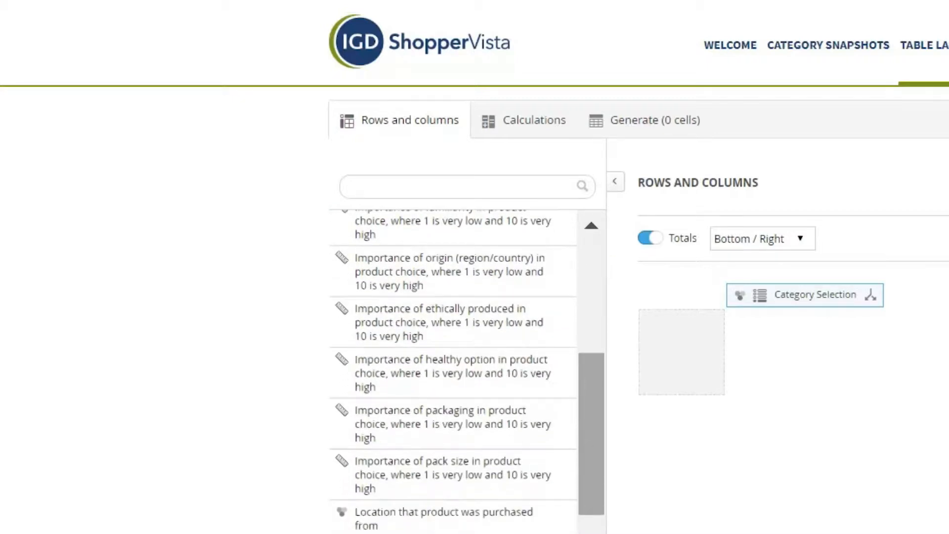
scroll(467, 370, down, 3)
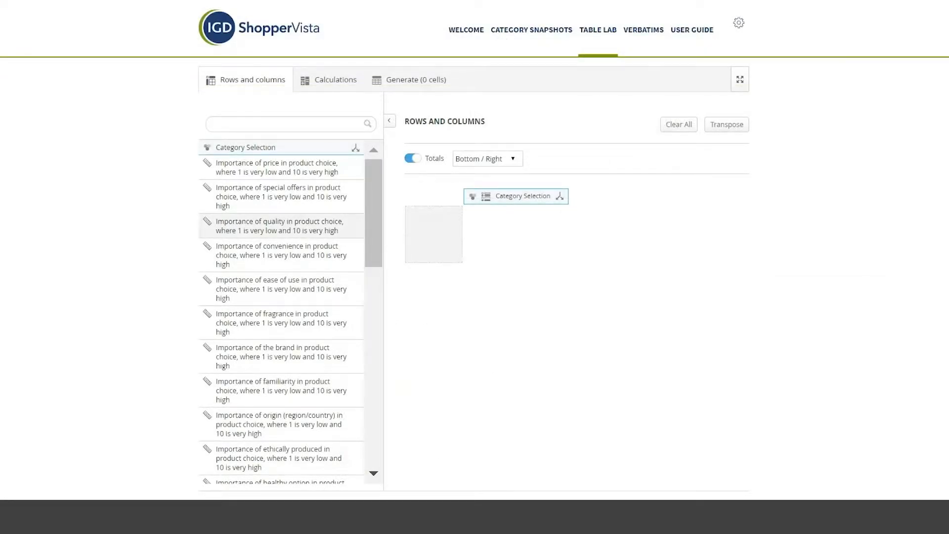
click(289, 225)
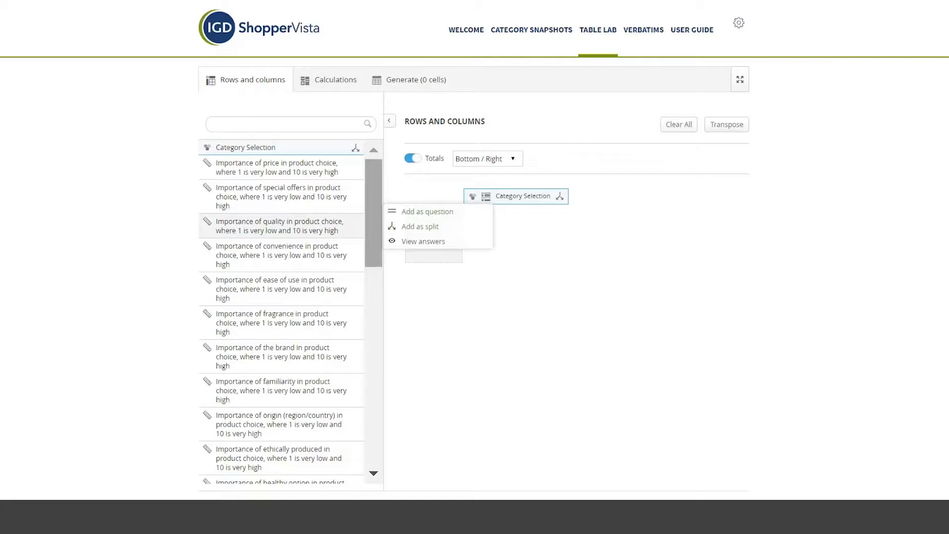
click(426, 212)
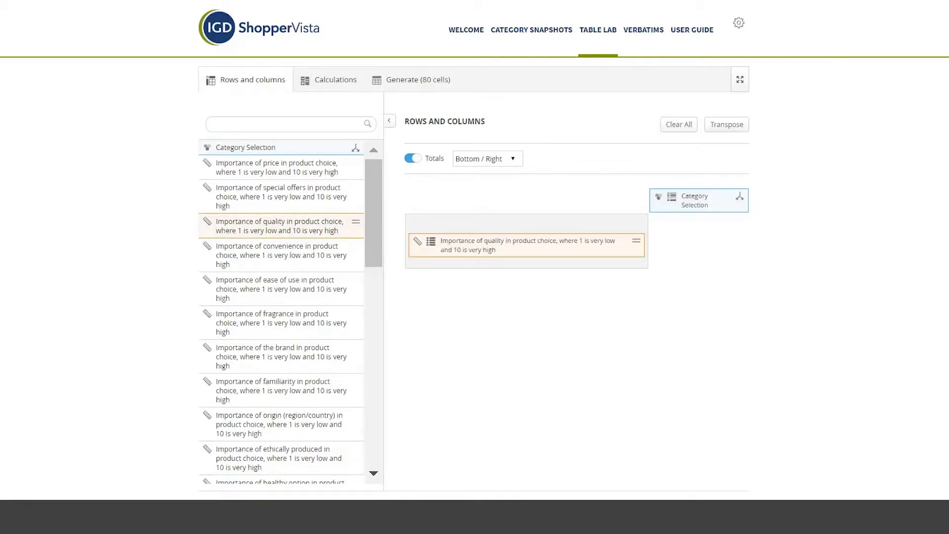
click(290, 356)
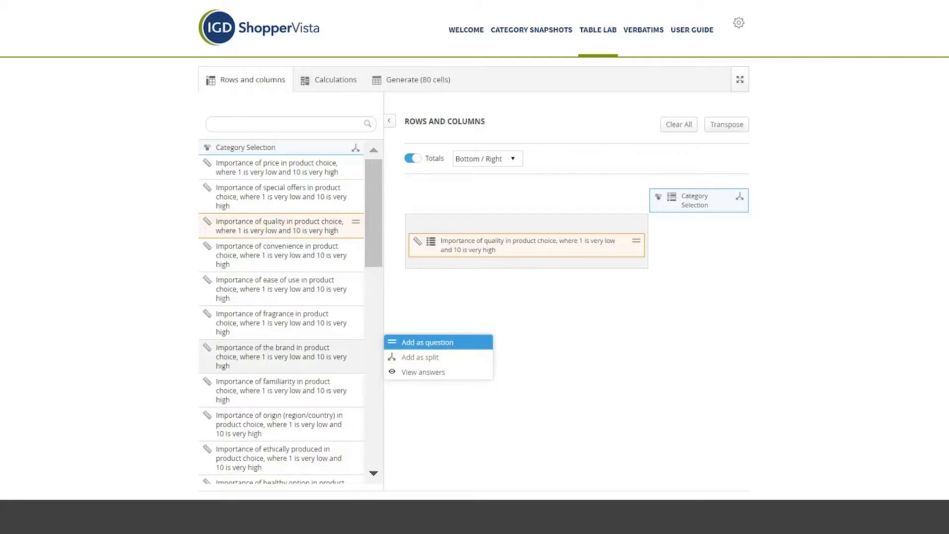
click(427, 342)
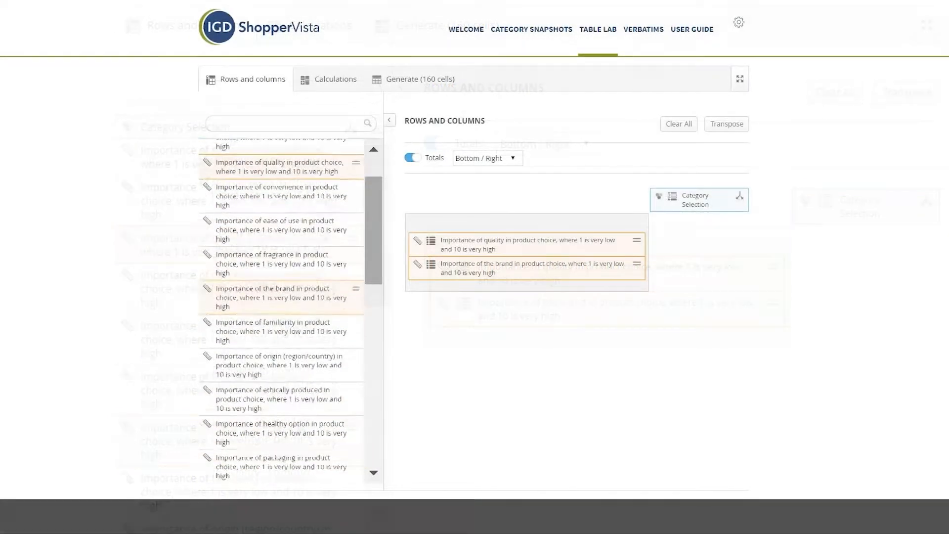
Step: Set the table's categorical calculations to show Mean instead of Percentage share
scroll(281, 312, down, 5)
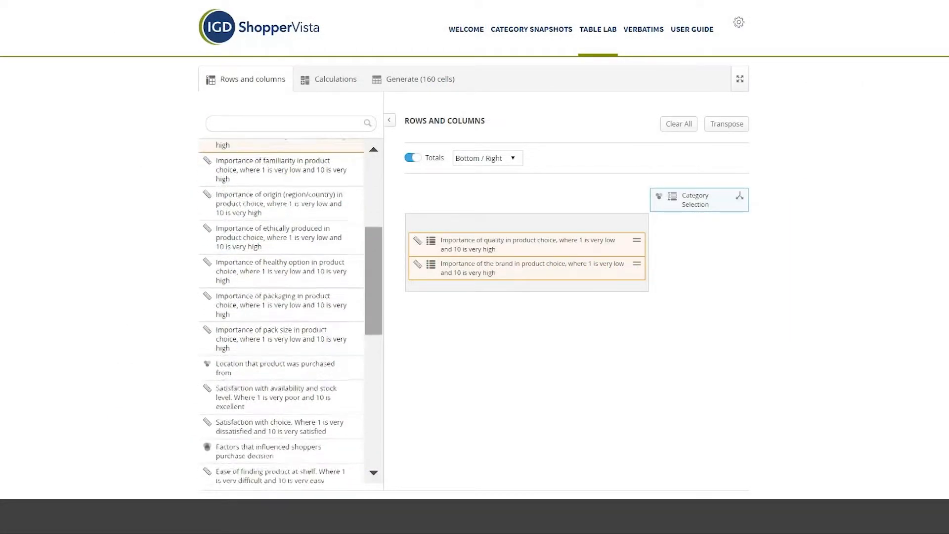
scroll(281, 311, down, 3)
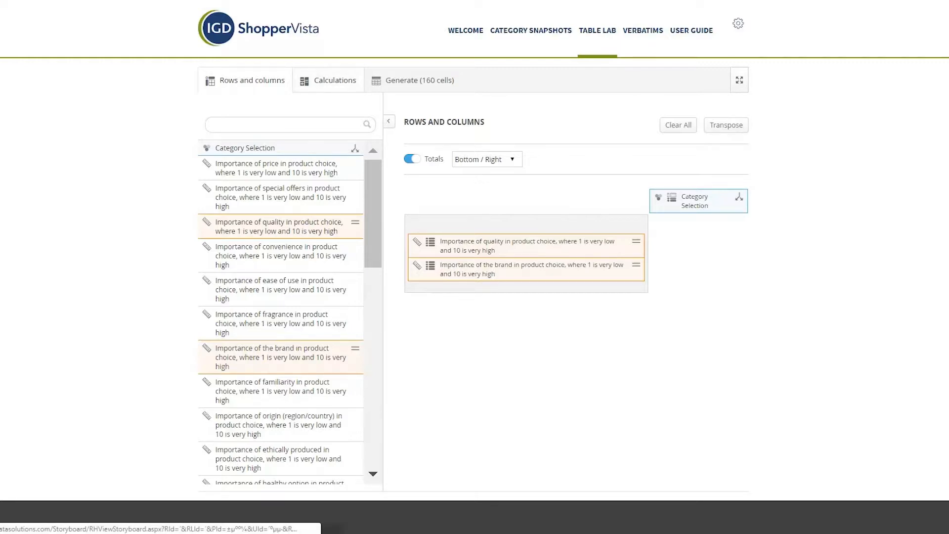
click(328, 81)
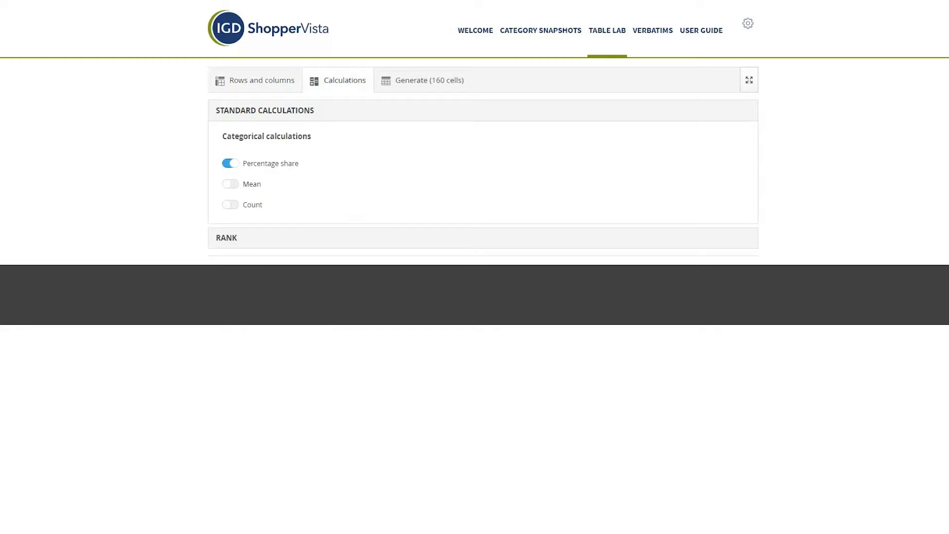
click(230, 184)
click(232, 164)
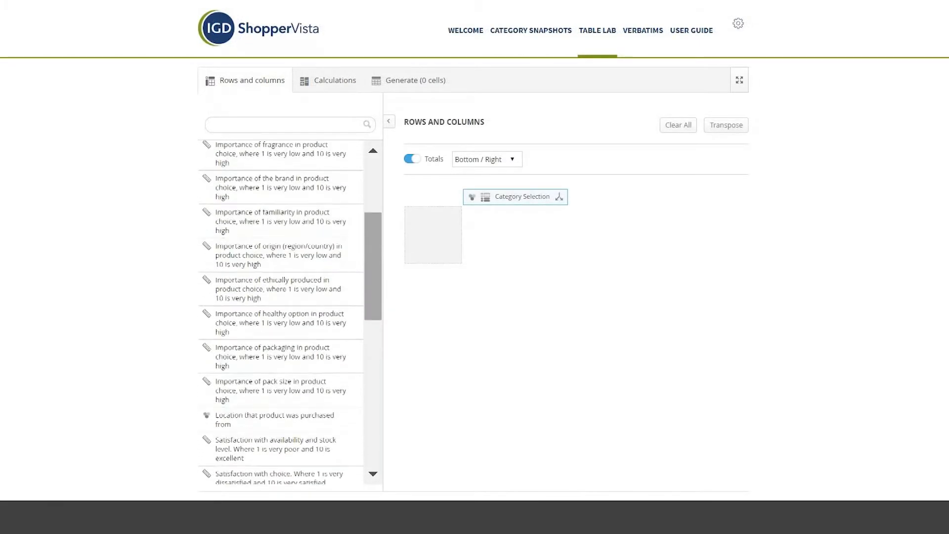
Step: Add "Location that product was purchased from" as a question against the Category Selection split
scroll(280, 312, down, 2)
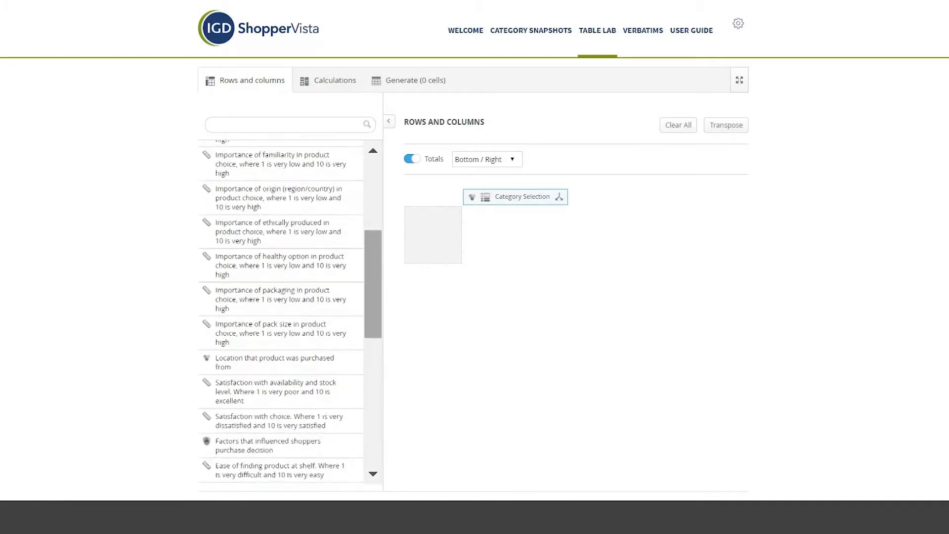
drag(373, 302, 372, 310)
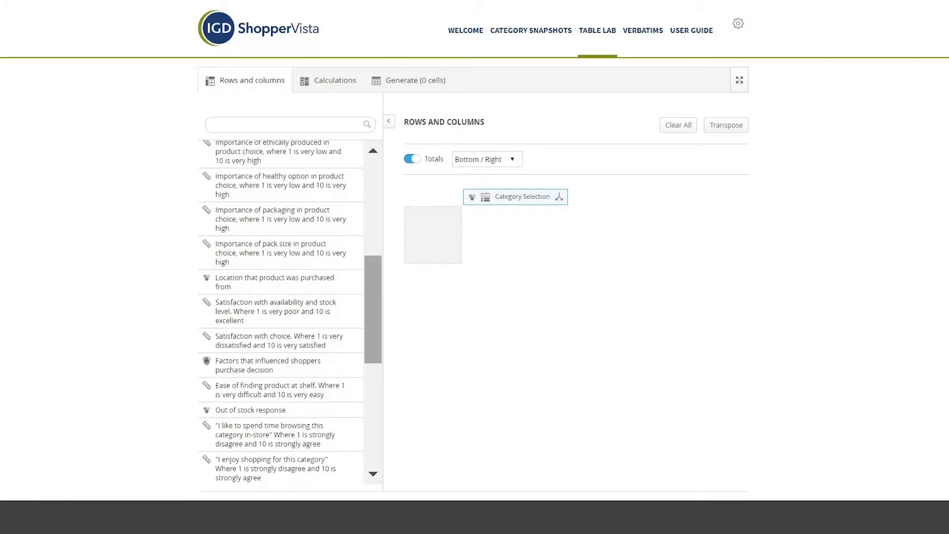
click(292, 282)
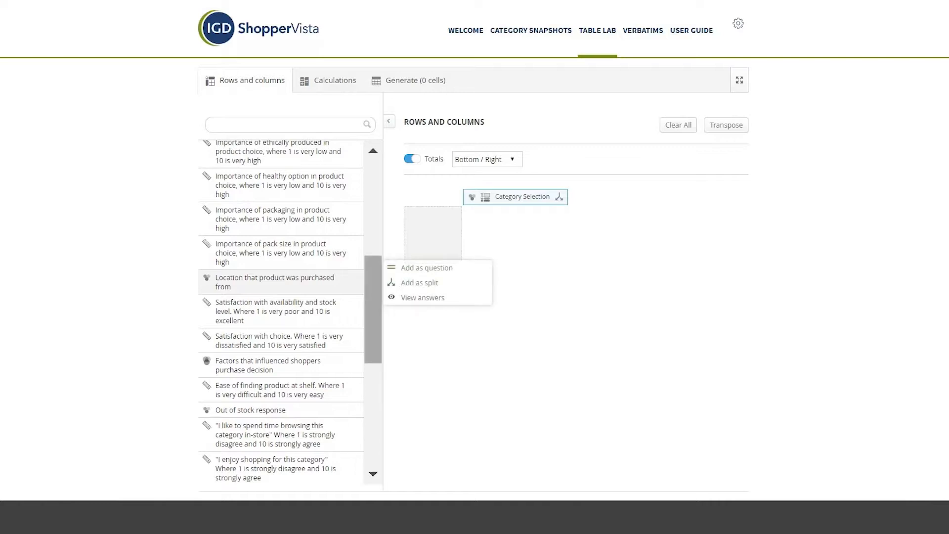
click(426, 268)
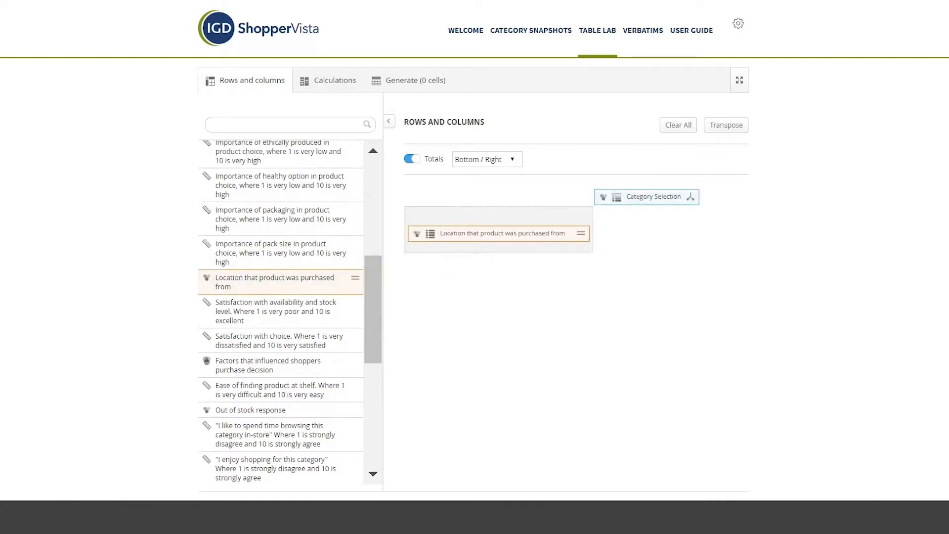
Step: Generate the purchase location table with Percentage share as its calculation and export it to Excel
click(335, 80)
click(230, 163)
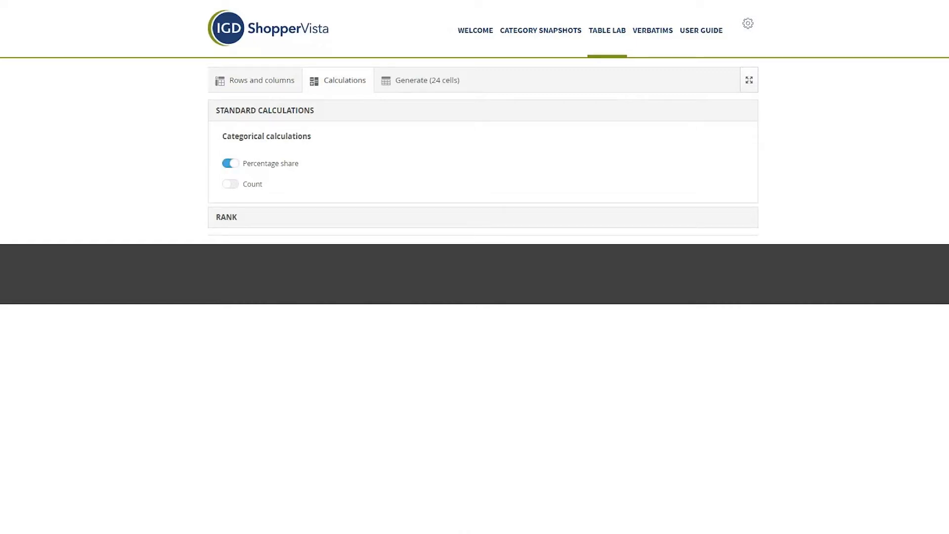
click(427, 80)
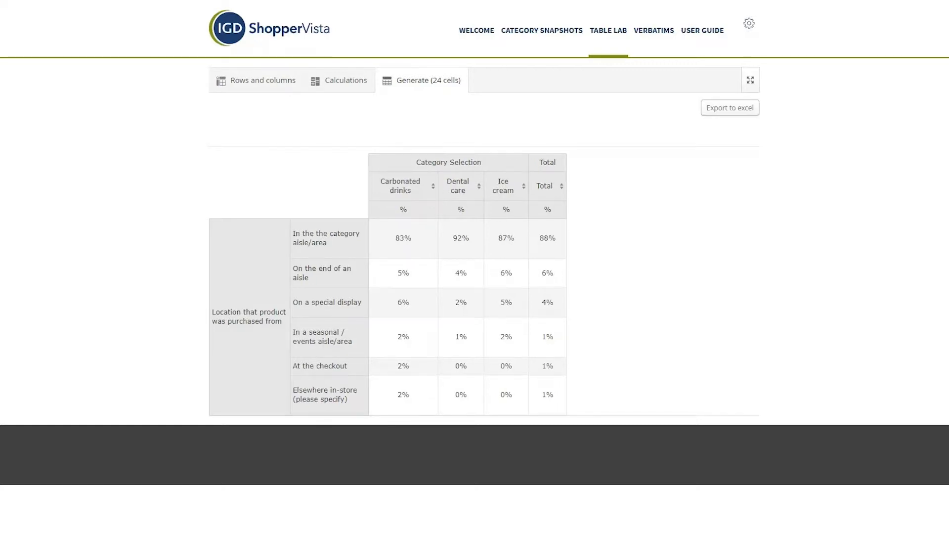
click(730, 107)
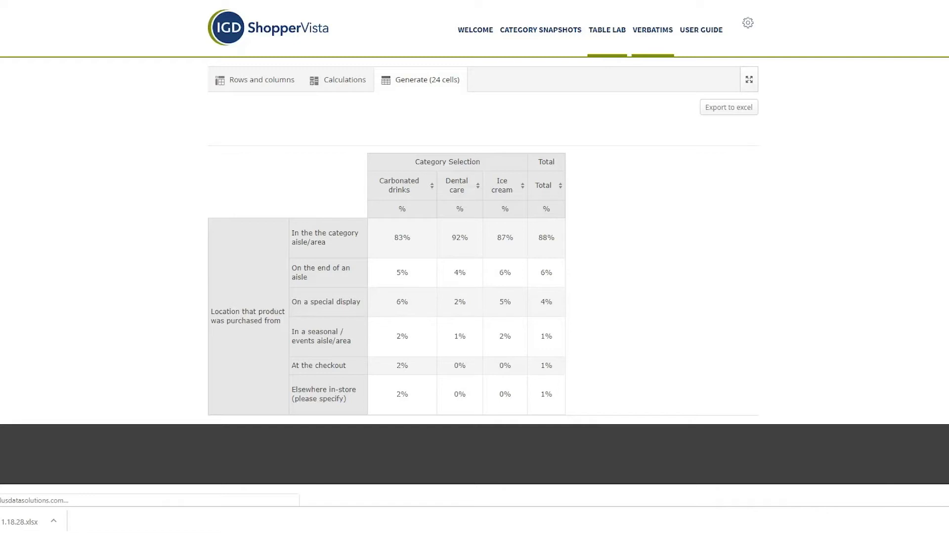
Step: In Verbatims, apply the question "Main reason for product choice" with Gender, Age bracket and Retailer as additional output columns
click(655, 42)
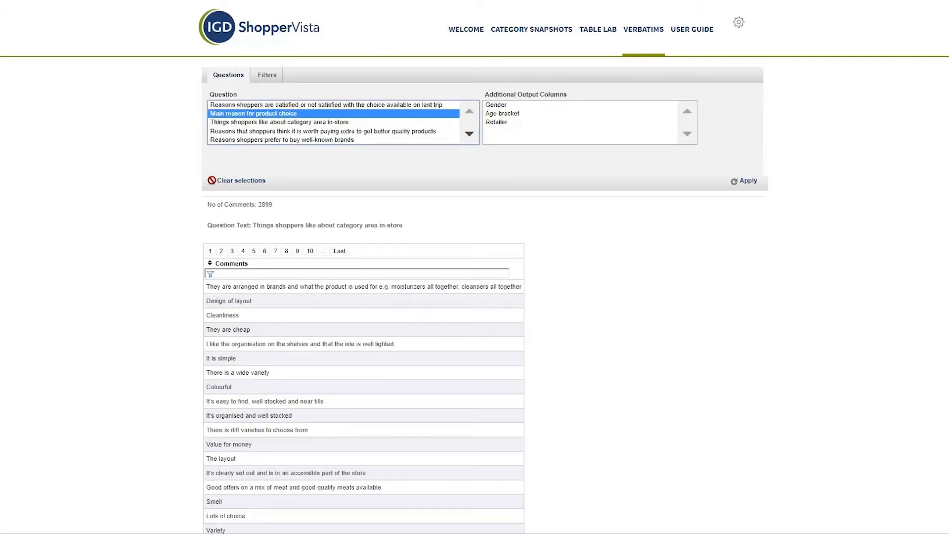
click(506, 105)
ctrl+click(509, 114)
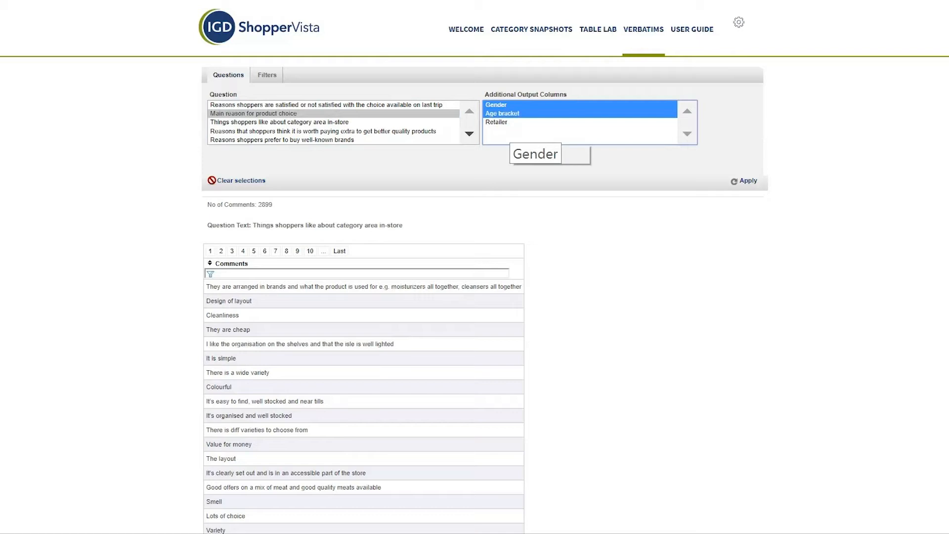
ctrl+click(511, 122)
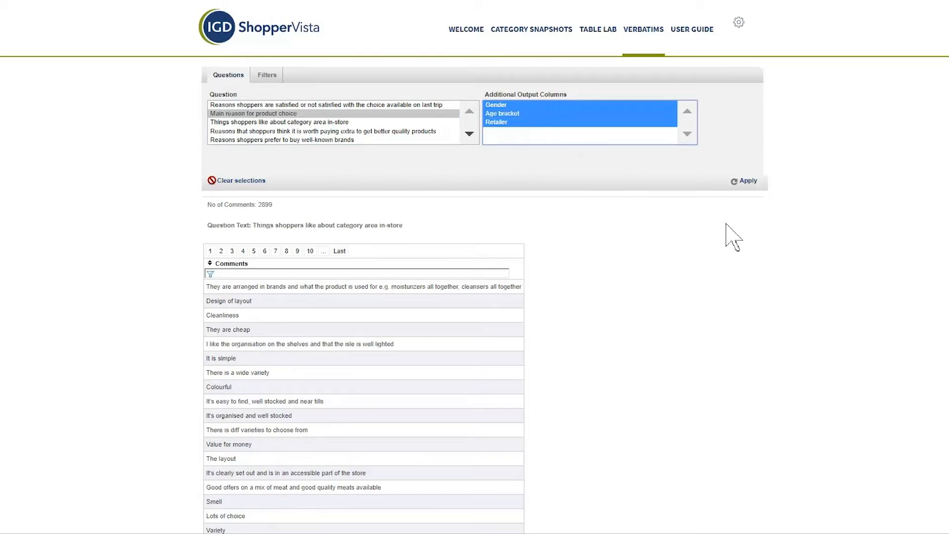
click(746, 180)
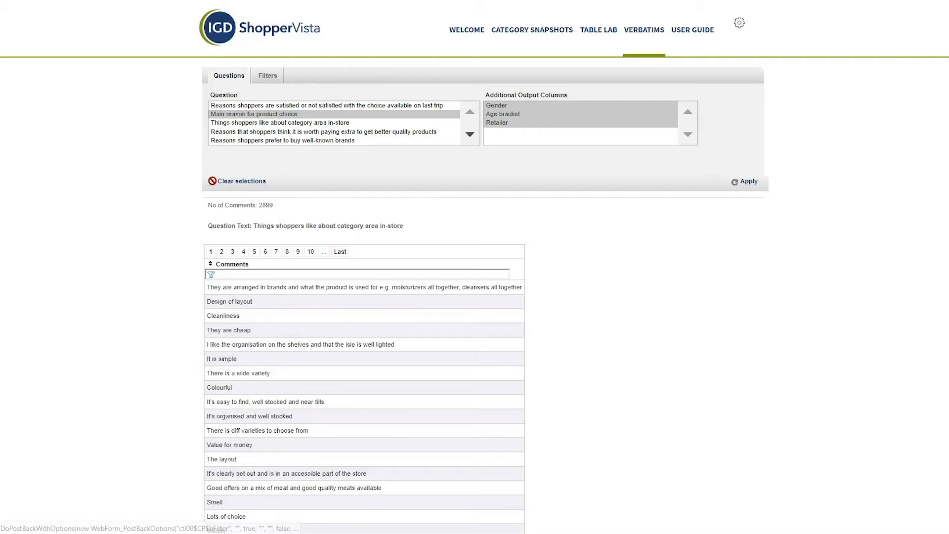
Step: Filter the verbatim comments to the Beer and Cider category and review the resulting comments table
click(268, 76)
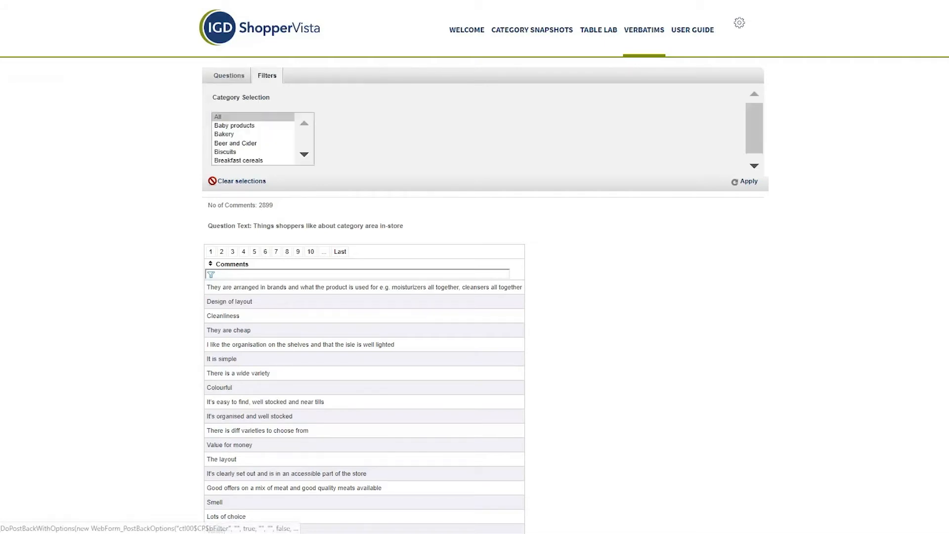
click(236, 144)
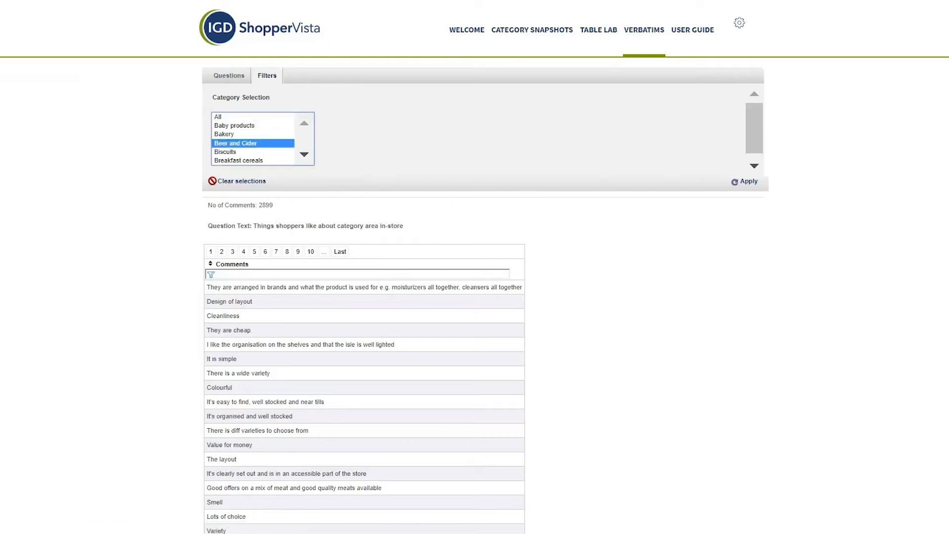
click(746, 181)
scroll(475, 297, down, 2)
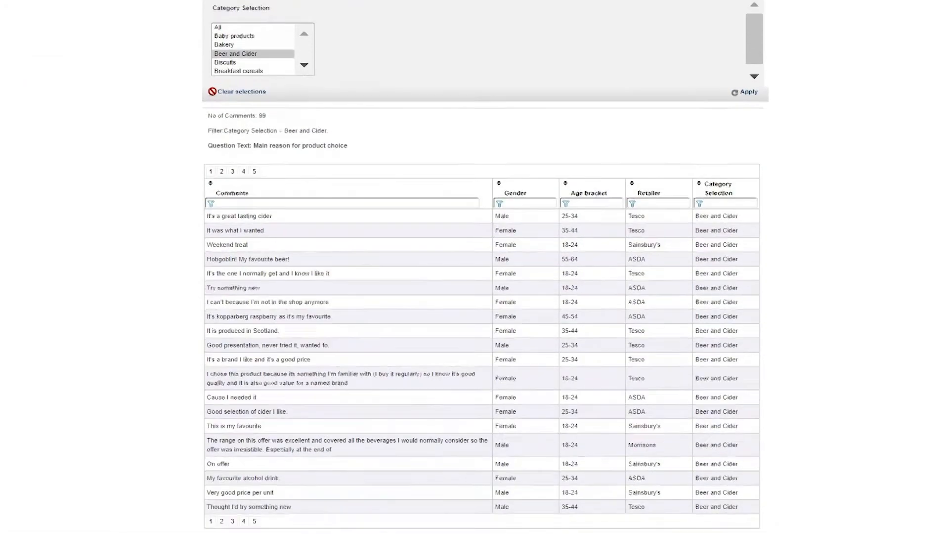
scroll(475, 267, down, 2)
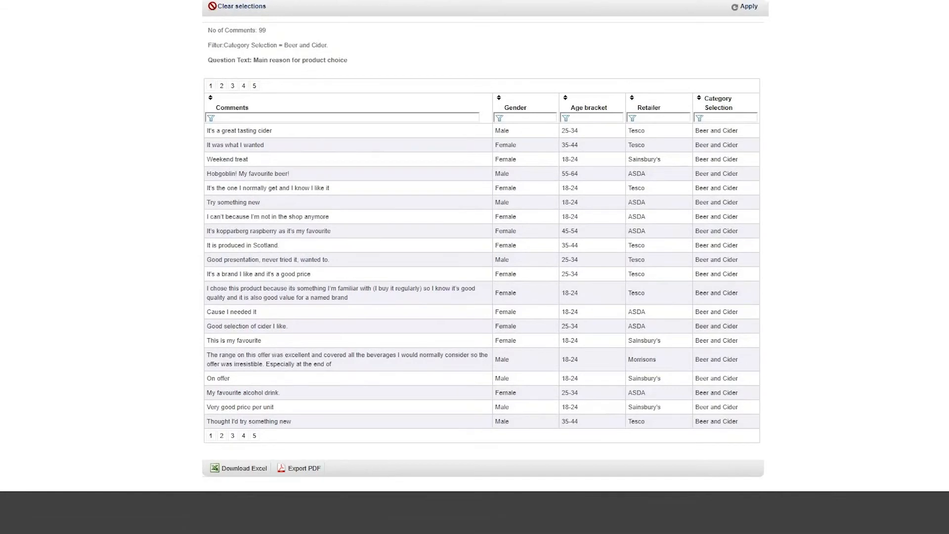